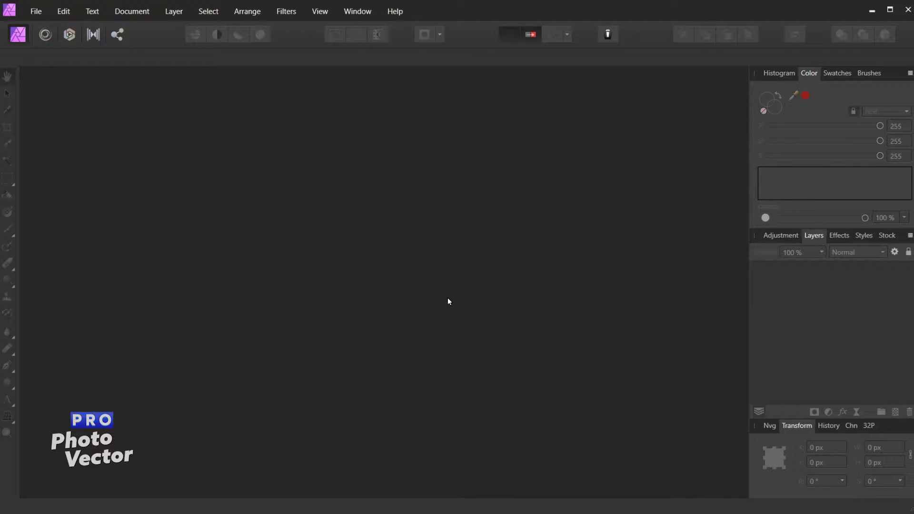
Open the portrait IMG_2841 Edited Affinity.jpg from disk
{"action": "left_click", "coordinate": [33, 16]}
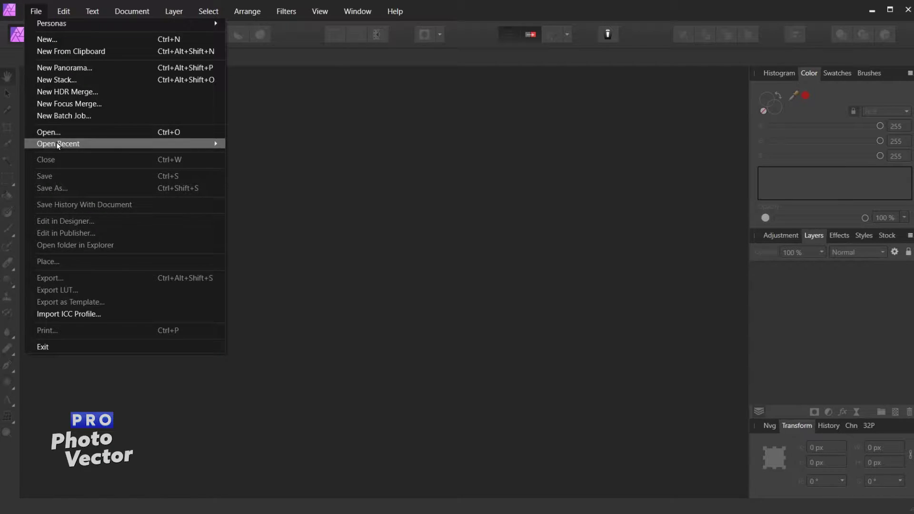
{"action": "mouse_move", "coordinate": [60, 145]}
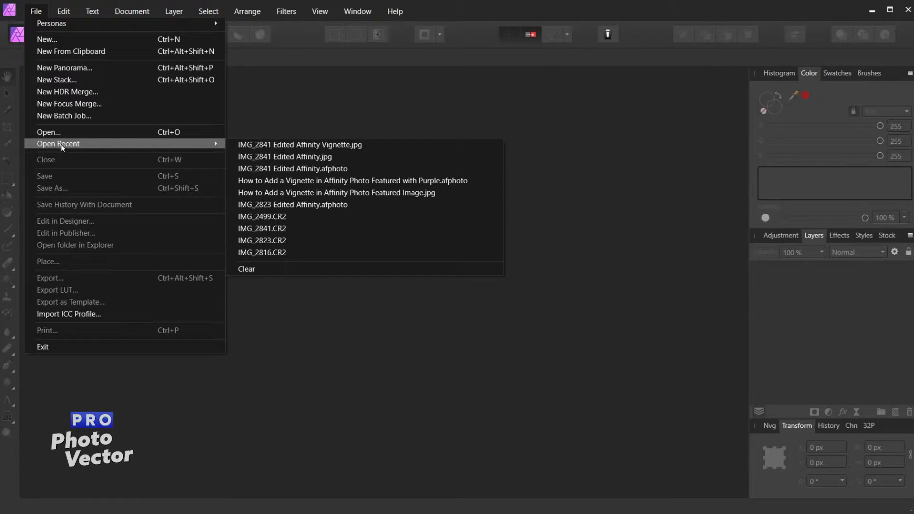
{"action": "left_click", "coordinate": [63, 133]}
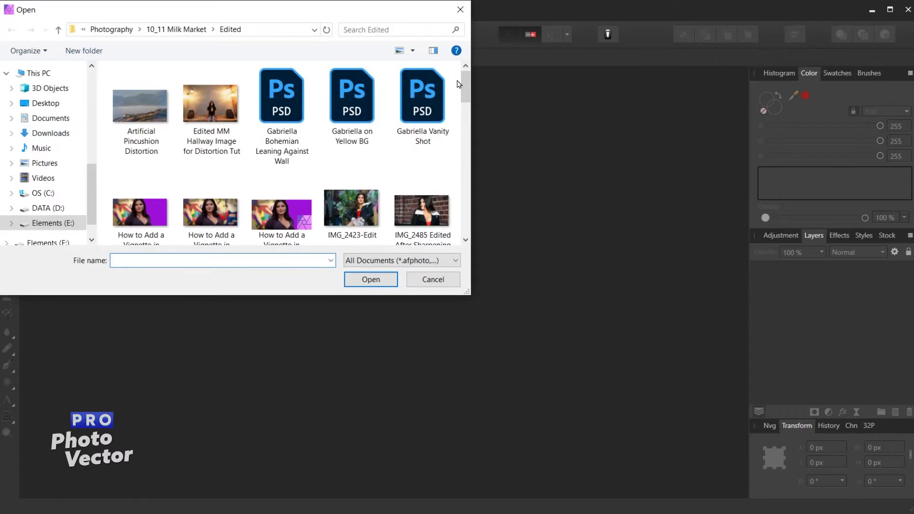
{"action": "scroll", "coordinate": [468, 91], "scroll_direction": "down", "scroll_amount": 2}
{"action": "scroll", "coordinate": [467, 90], "scroll_direction": "down", "scroll_amount": 10}
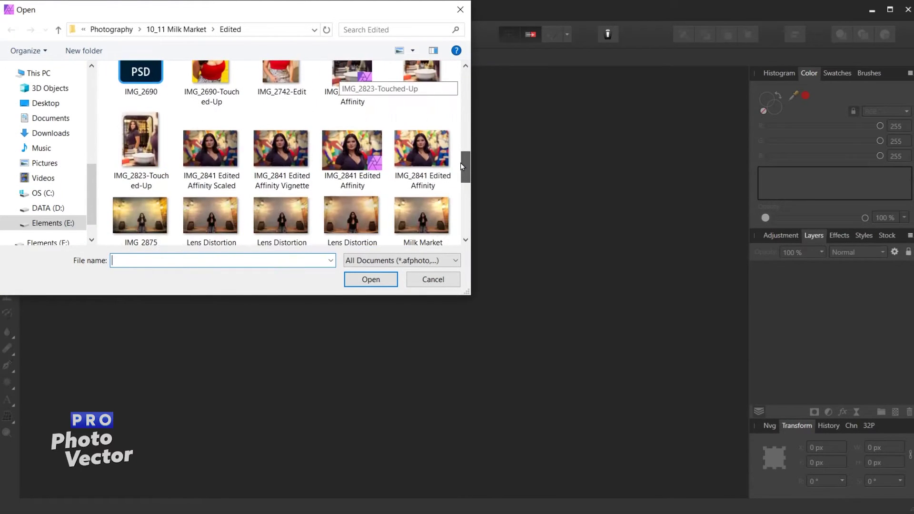
{"action": "left_click", "coordinate": [409, 159]}
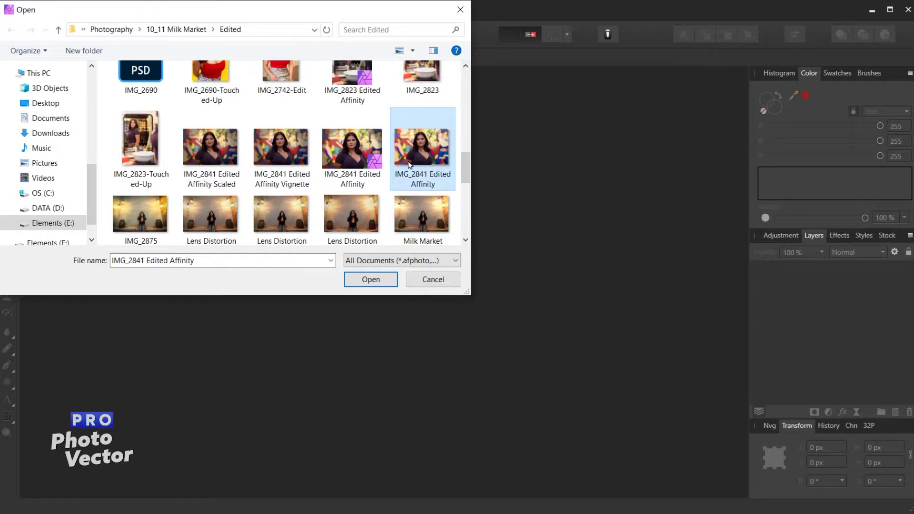
{"action": "left_click", "coordinate": [379, 284]}
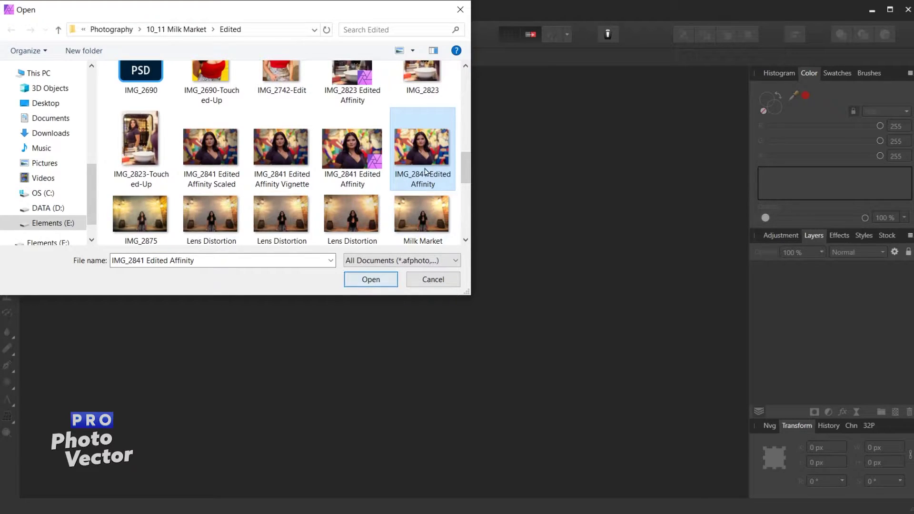
{"action": "left_click", "coordinate": [367, 283]}
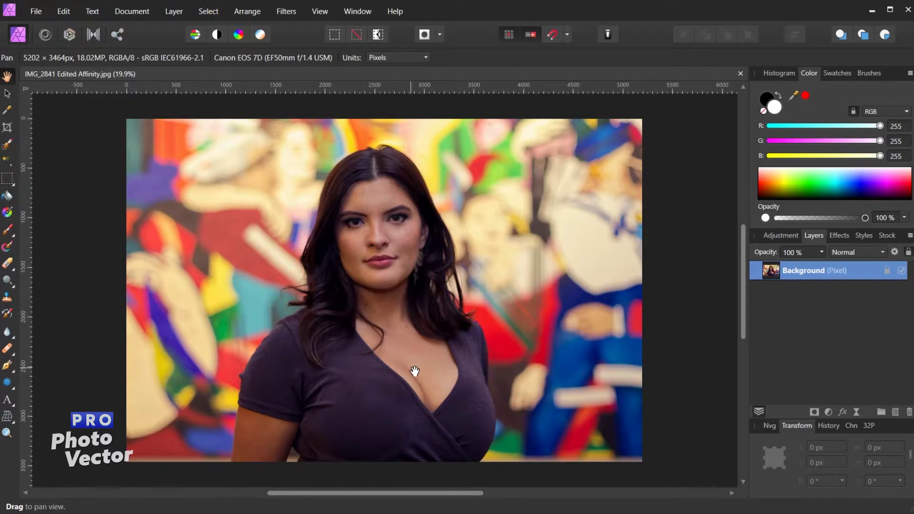
Browse the Filters > Colors list, then bring up the Layer menu's commands
{"action": "left_click", "coordinate": [289, 10]}
{"action": "mouse_move", "coordinate": [304, 80]}
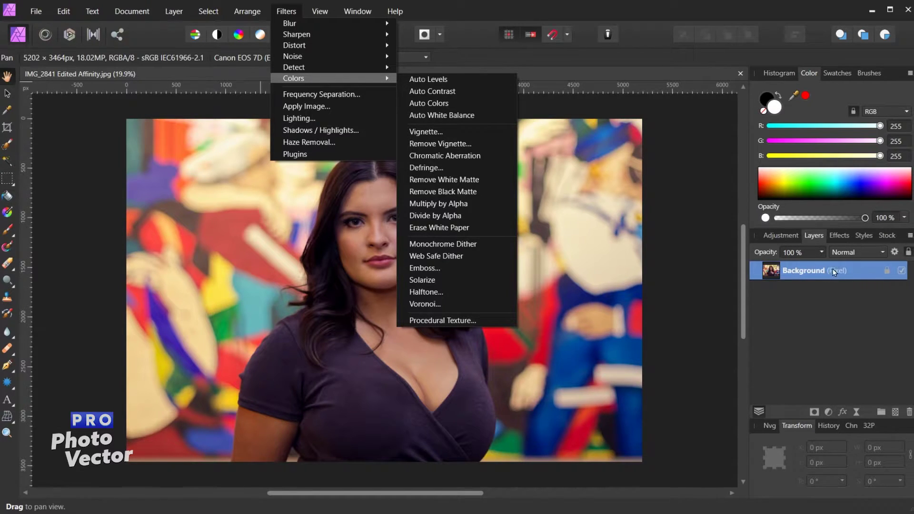
{"action": "left_click", "coordinate": [793, 277]}
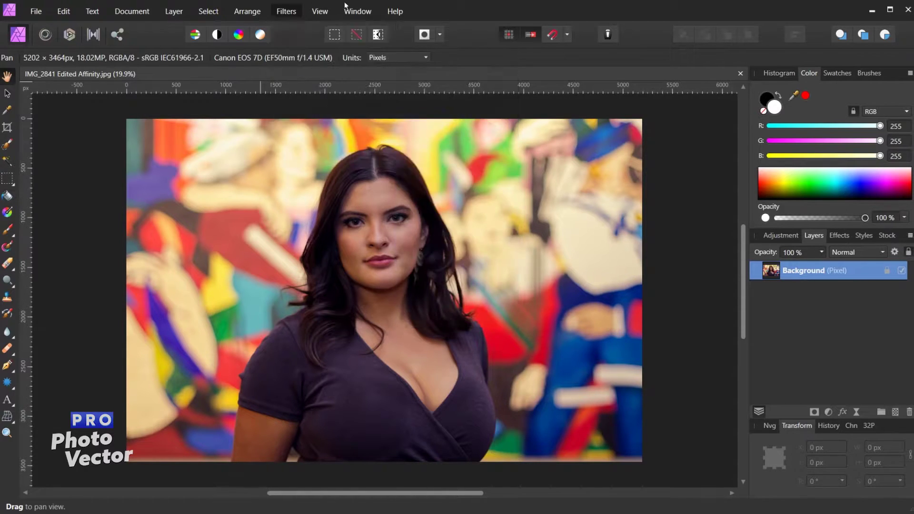
{"action": "left_click", "coordinate": [172, 13]}
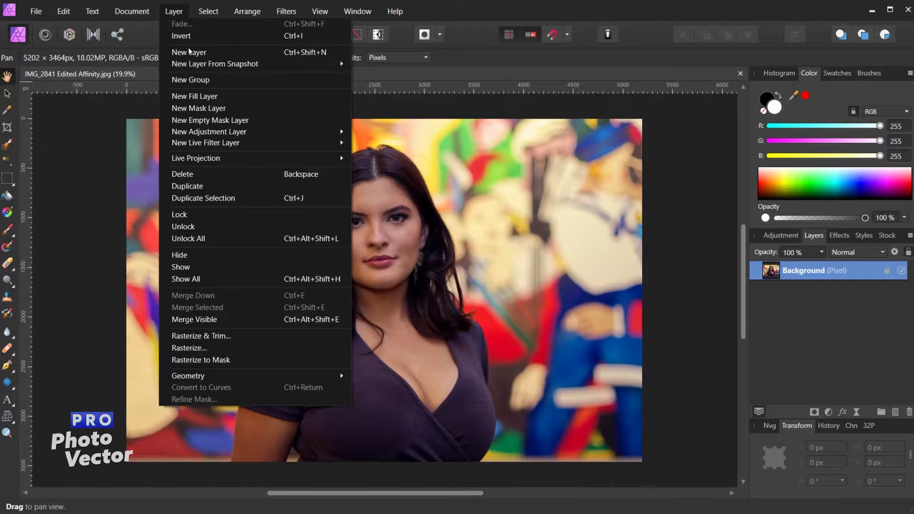
Add a Live Vignette filter layer and move its settings panel to the top of the canvas
{"action": "mouse_move", "coordinate": [230, 145]}
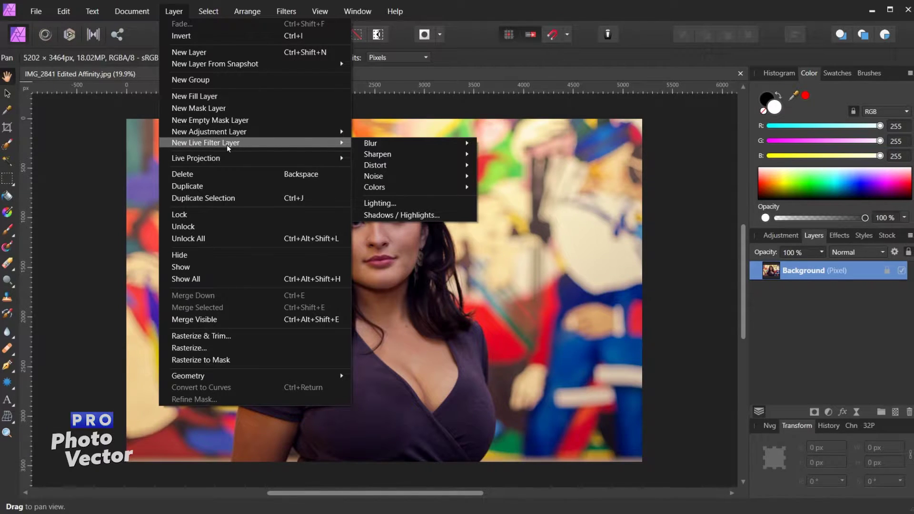
{"action": "mouse_move", "coordinate": [415, 189]}
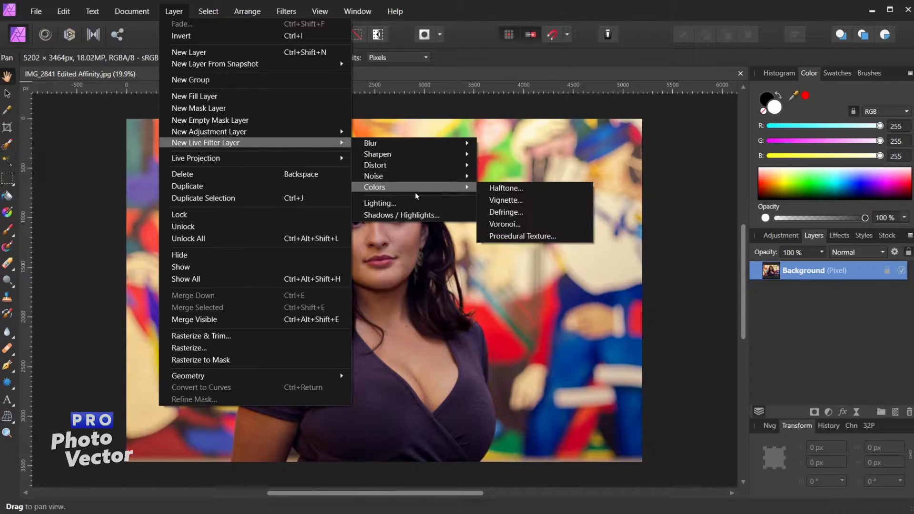
{"action": "left_click", "coordinate": [524, 200]}
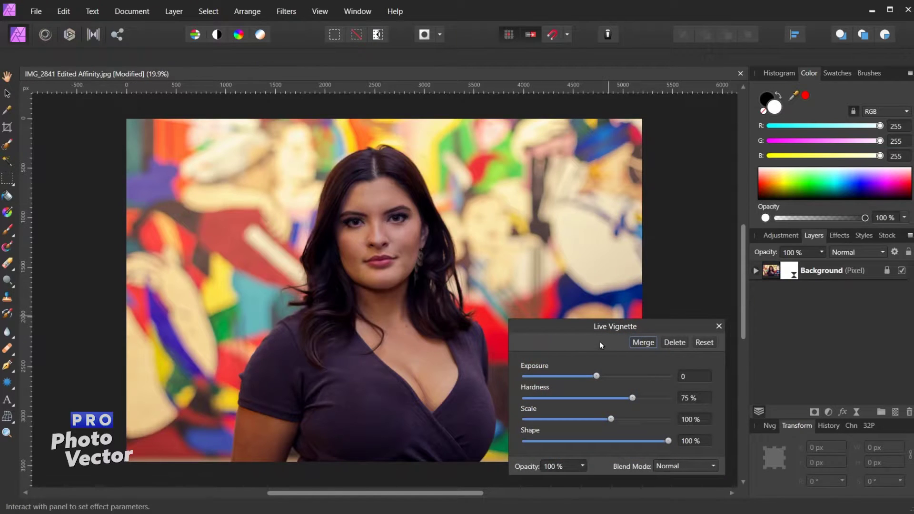
{"action": "left_click_drag", "start_coordinate": [601, 326], "coordinate": [581, 132]}
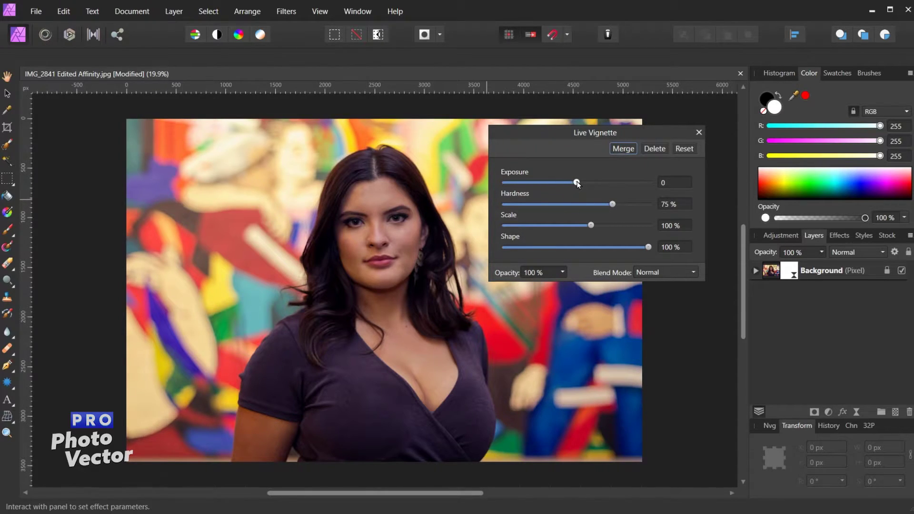
Try the vignette Exposure across its range, settling at -2.542
{"action": "left_click_drag", "start_coordinate": [577, 183], "coordinate": [500, 192]}
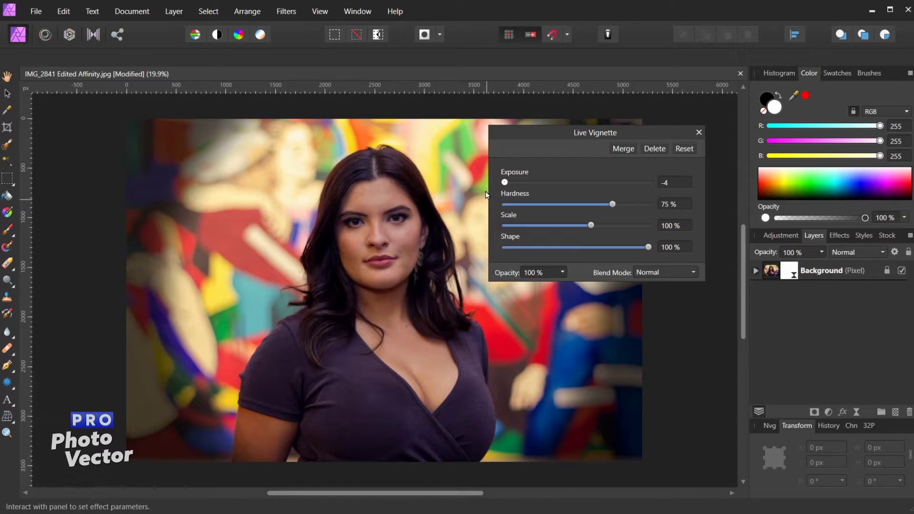
{"action": "left_click_drag", "start_coordinate": [505, 186], "coordinate": [670, 192]}
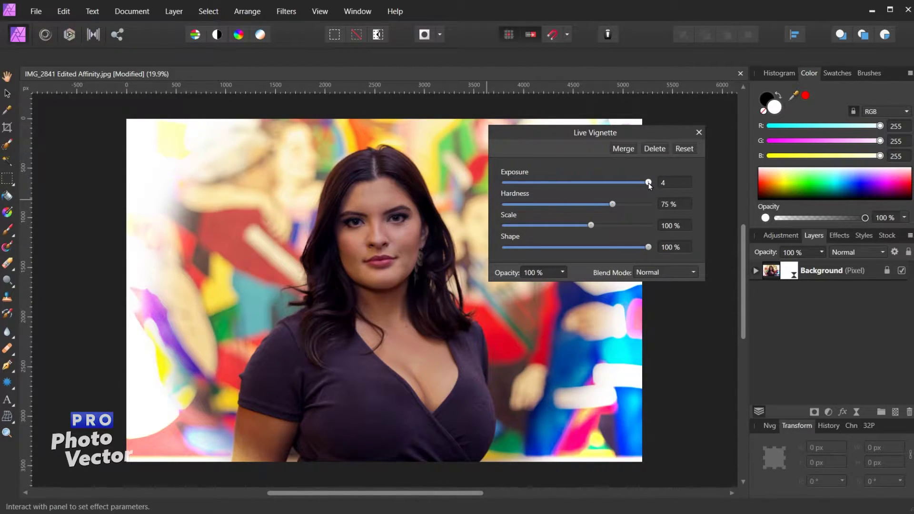
{"action": "left_click_drag", "start_coordinate": [650, 186], "coordinate": [531, 209]}
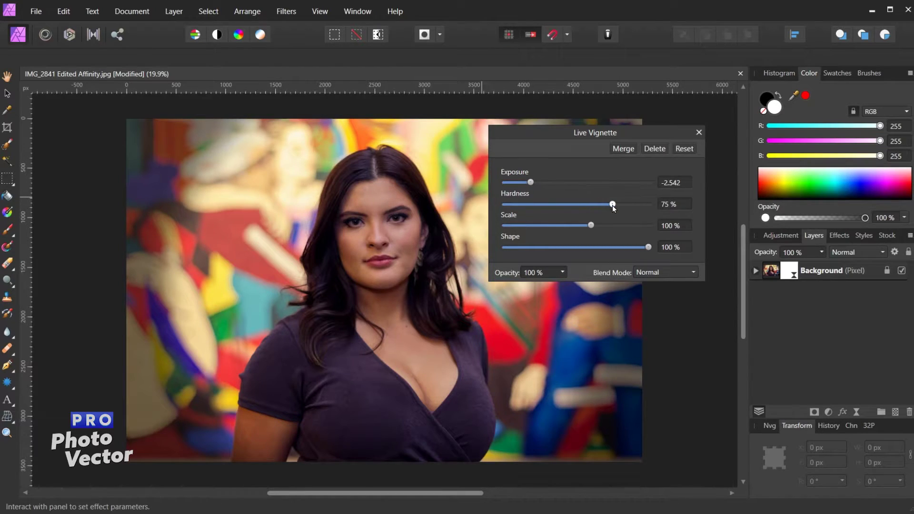
Experiment with vignette Hardness, finishing at 72% to soften the edge falloff
{"action": "left_click_drag", "start_coordinate": [613, 205], "coordinate": [657, 208]}
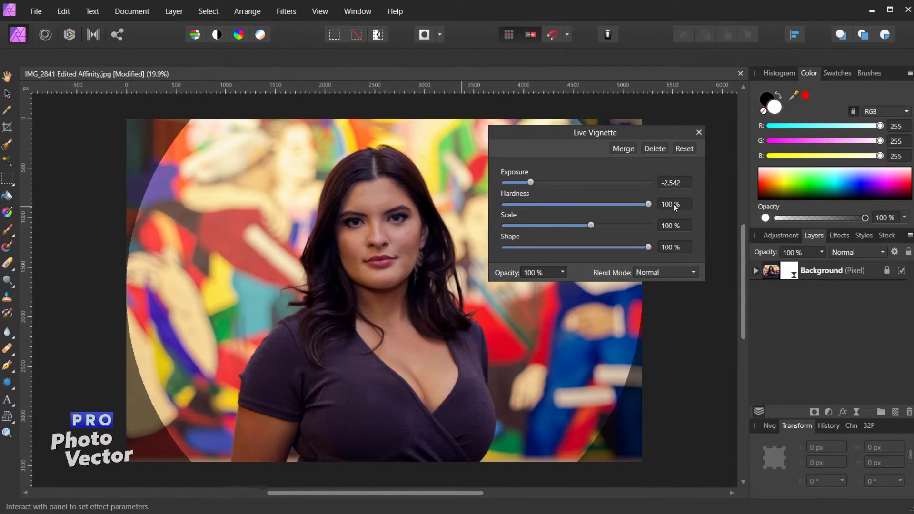
{"action": "left_click_drag", "start_coordinate": [648, 204], "coordinate": [500, 210]}
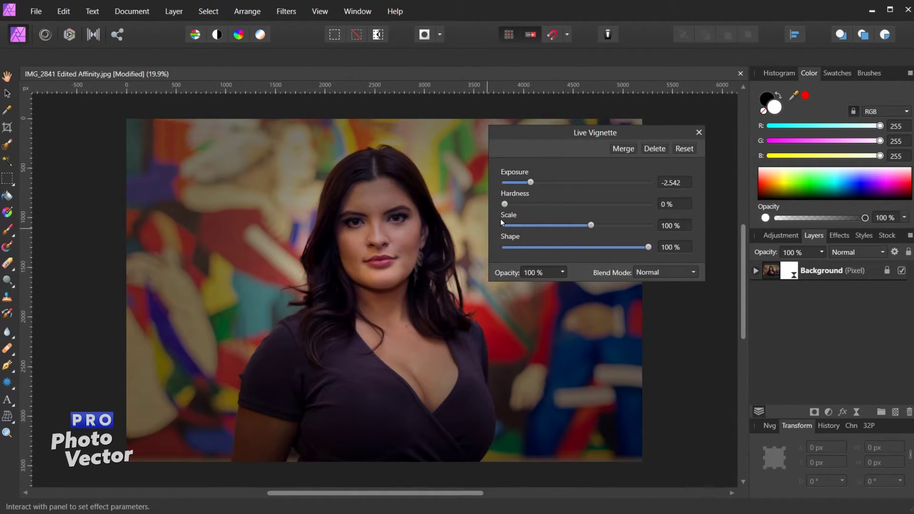
{"action": "left_click_drag", "start_coordinate": [506, 206], "coordinate": [602, 227]}
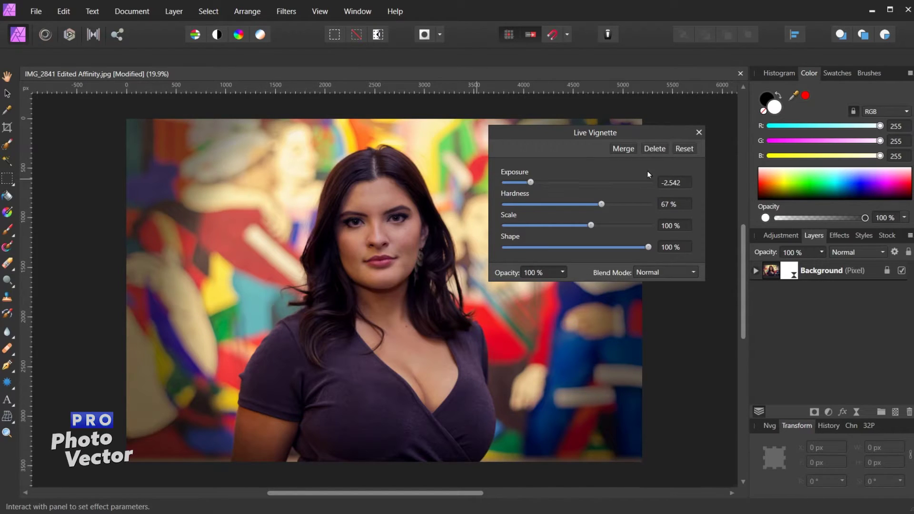
{"action": "mouse_move", "coordinate": [601, 206]}
{"action": "left_mouse_down"}
{"action": "mouse_move", "coordinate": [622, 209]}
{"action": "mouse_move", "coordinate": [609, 210]}
{"action": "left_mouse_up"}
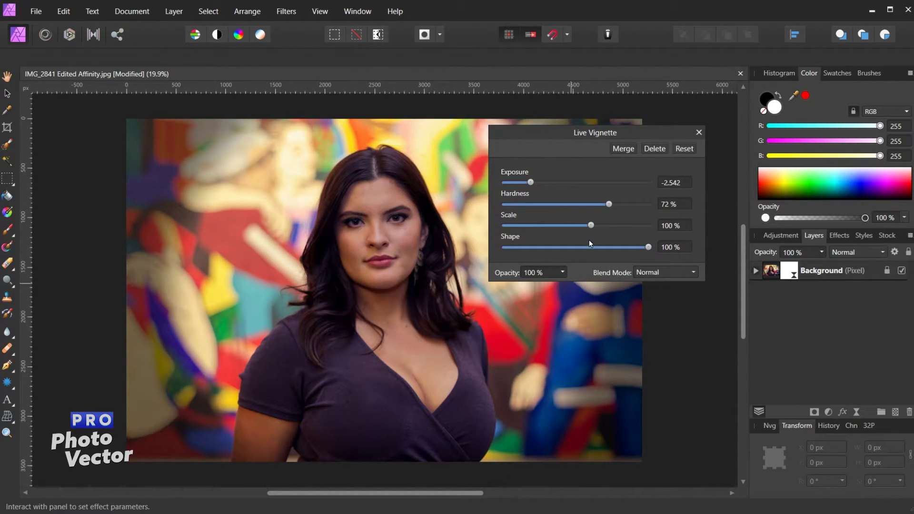
Adjust the vignette Scale back and forth, settling at 108%
{"action": "left_click_drag", "start_coordinate": [590, 226], "coordinate": [509, 234]}
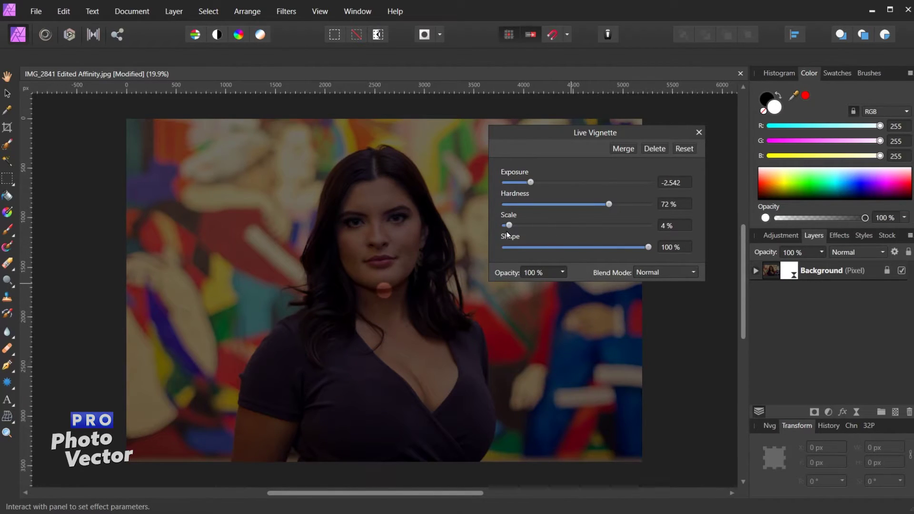
{"action": "left_click_drag", "start_coordinate": [508, 225], "coordinate": [592, 225]}
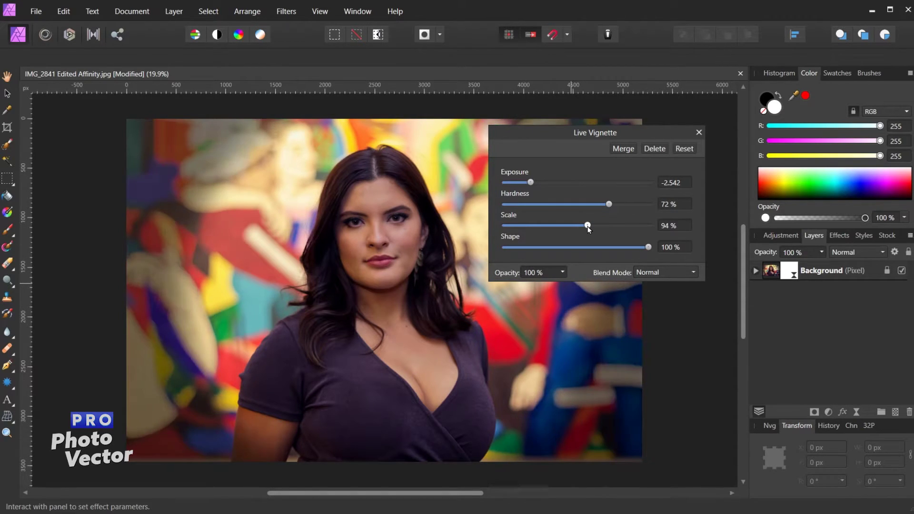
{"action": "left_click_drag", "start_coordinate": [588, 226], "coordinate": [593, 253]}
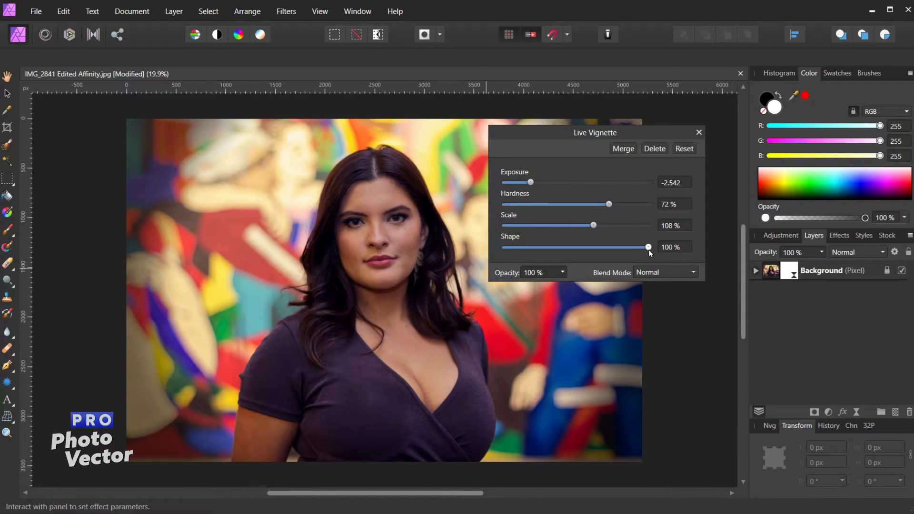
Lower the vignette Shape from 100% to 77% to round the darkened border
{"action": "left_click_drag", "start_coordinate": [649, 247], "coordinate": [611, 273]}
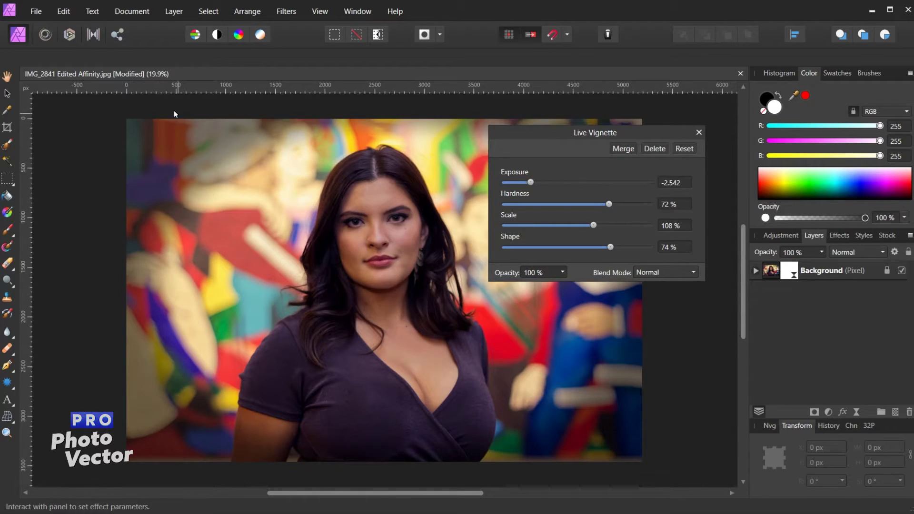
{"action": "left_click_drag", "start_coordinate": [613, 247], "coordinate": [649, 247]}
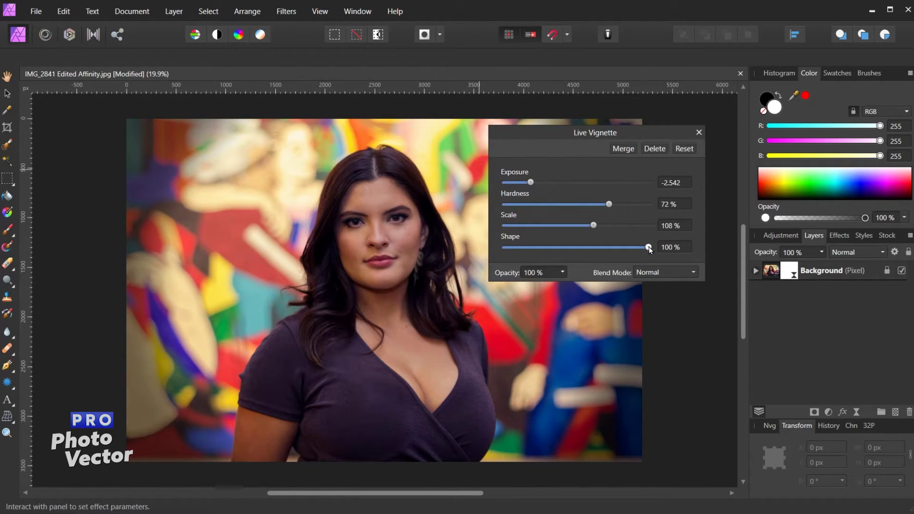
{"action": "left_click_drag", "start_coordinate": [649, 247], "coordinate": [612, 253]}
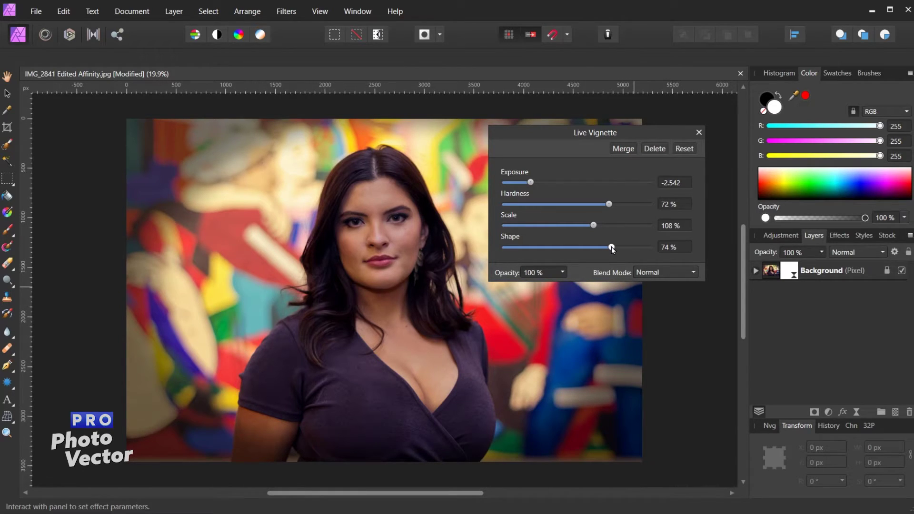
{"action": "left_click_drag", "start_coordinate": [612, 248], "coordinate": [616, 247]}
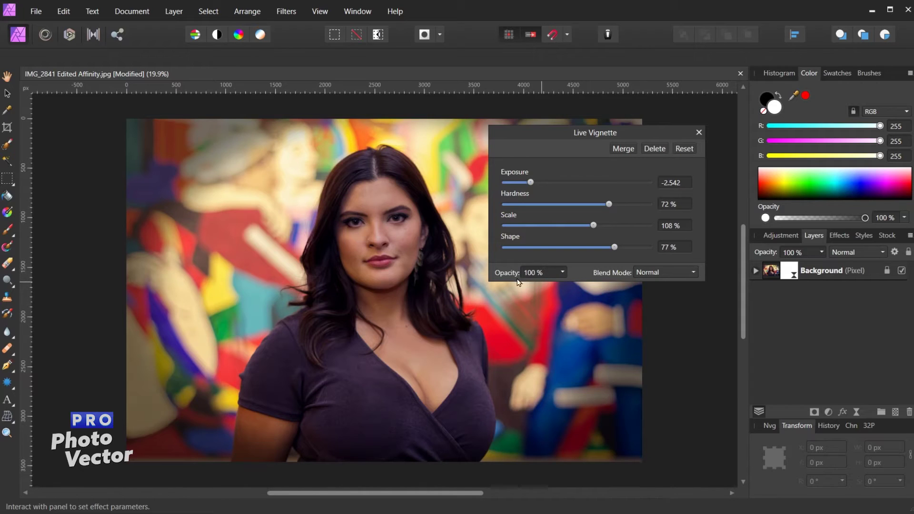
Reduce the Live Vignette layer's opacity to 72%
{"action": "left_click", "coordinate": [562, 272]}
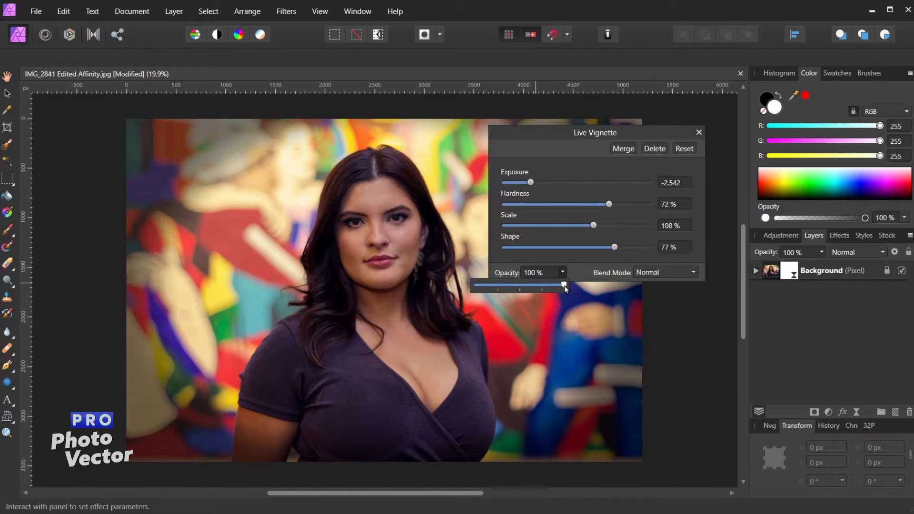
{"action": "left_click_drag", "start_coordinate": [565, 286], "coordinate": [529, 286]}
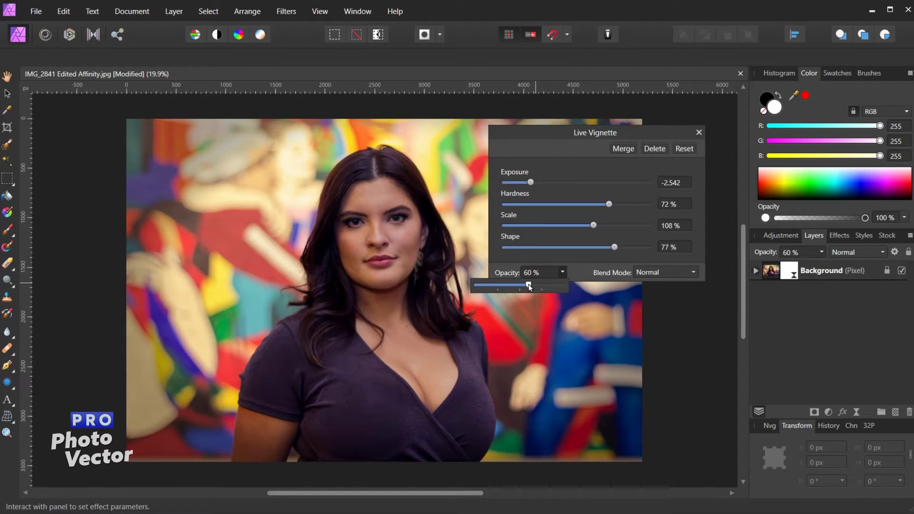
{"action": "mouse_move", "coordinate": [529, 284]}
{"action": "left_mouse_down"}
{"action": "mouse_move", "coordinate": [507, 290]}
{"action": "mouse_move", "coordinate": [551, 290]}
{"action": "mouse_move", "coordinate": [539, 290]}
{"action": "left_mouse_up"}
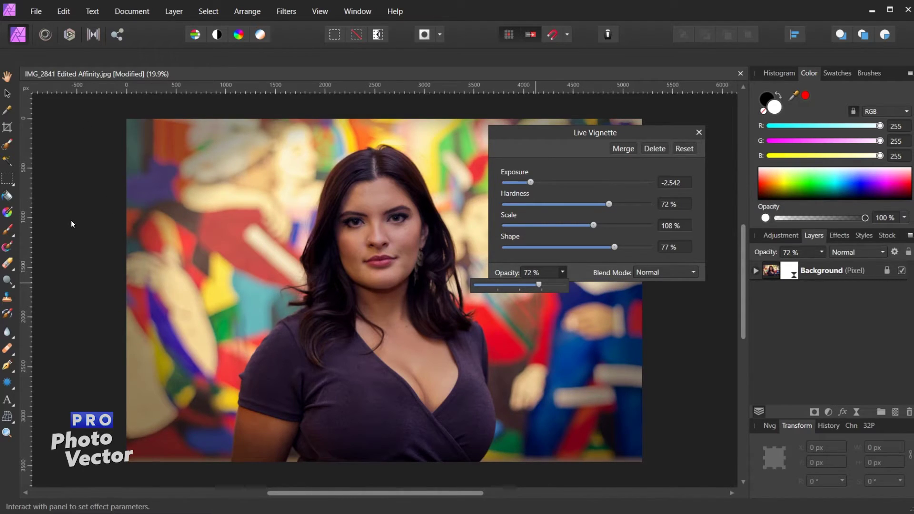
{"action": "left_click", "coordinate": [694, 273]}
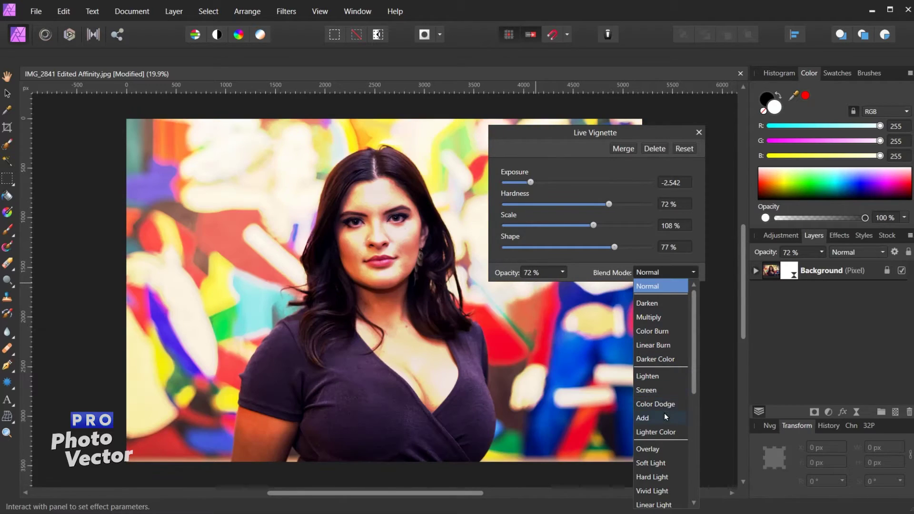
{"action": "scroll", "coordinate": [665, 441], "scroll_direction": "down", "scroll_amount": 2}
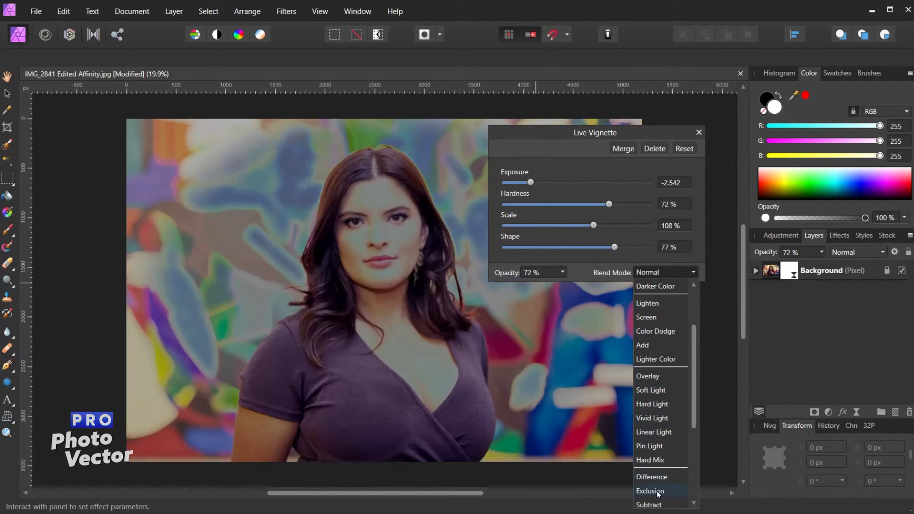
{"action": "scroll", "coordinate": [659, 493], "scroll_direction": "down", "scroll_amount": 1}
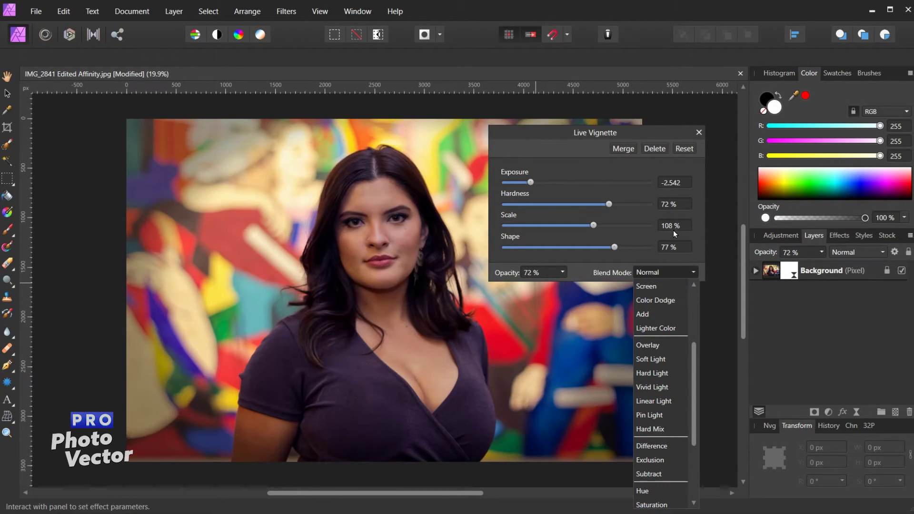
{"action": "left_click", "coordinate": [681, 273]}
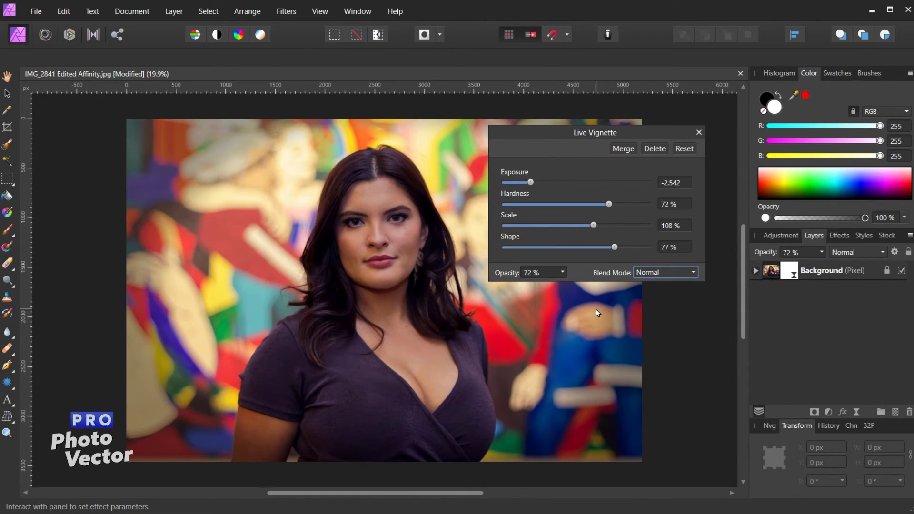
Close the Live Vignette settings panel
{"action": "left_click", "coordinate": [698, 132]}
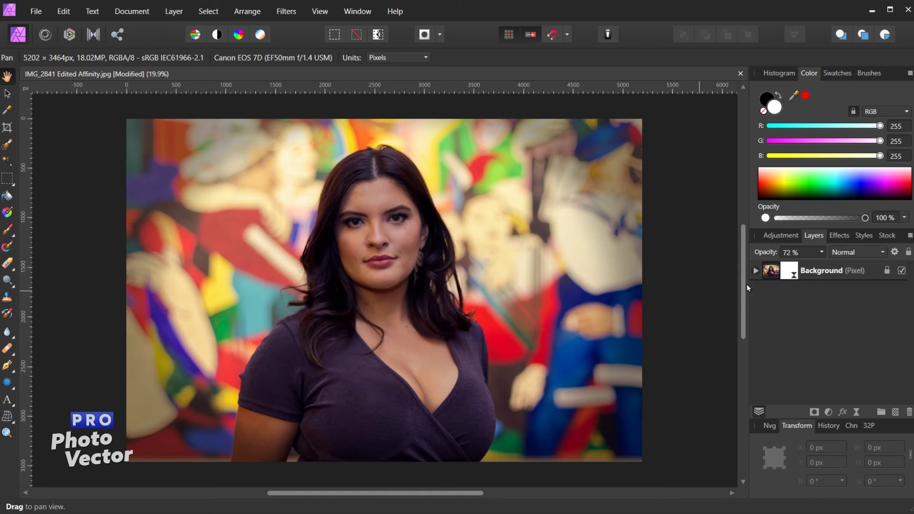
Reopen the vignette settings, raise Exposure to -1.514, and close the panel
{"action": "left_click", "coordinate": [791, 275]}
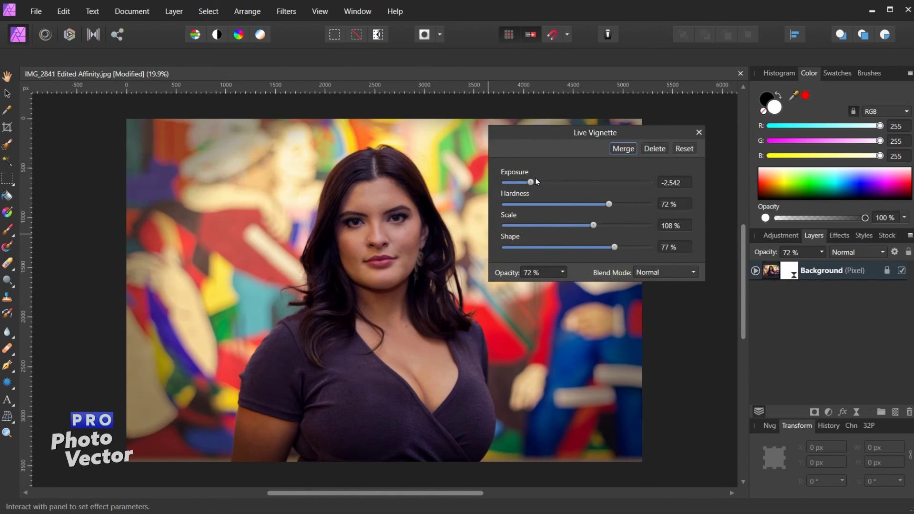
{"action": "left_click_drag", "start_coordinate": [531, 183], "coordinate": [550, 185]}
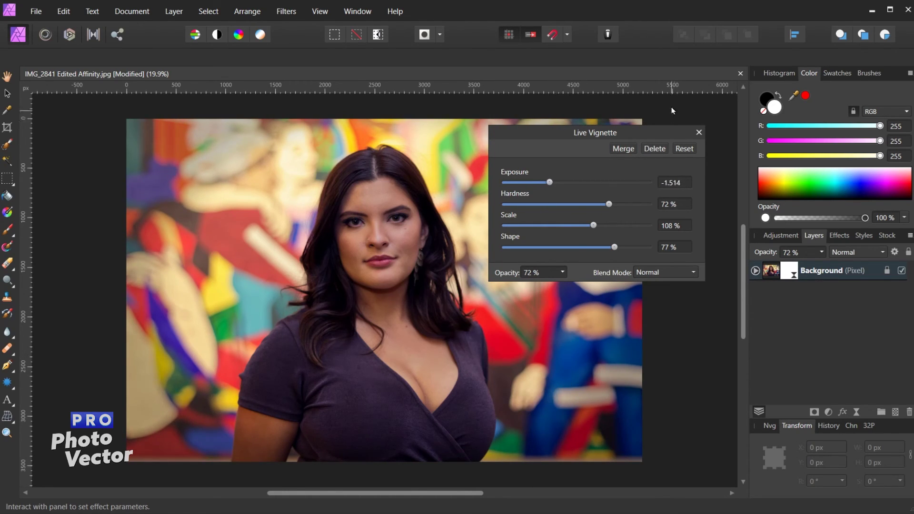
{"action": "left_click", "coordinate": [699, 132]}
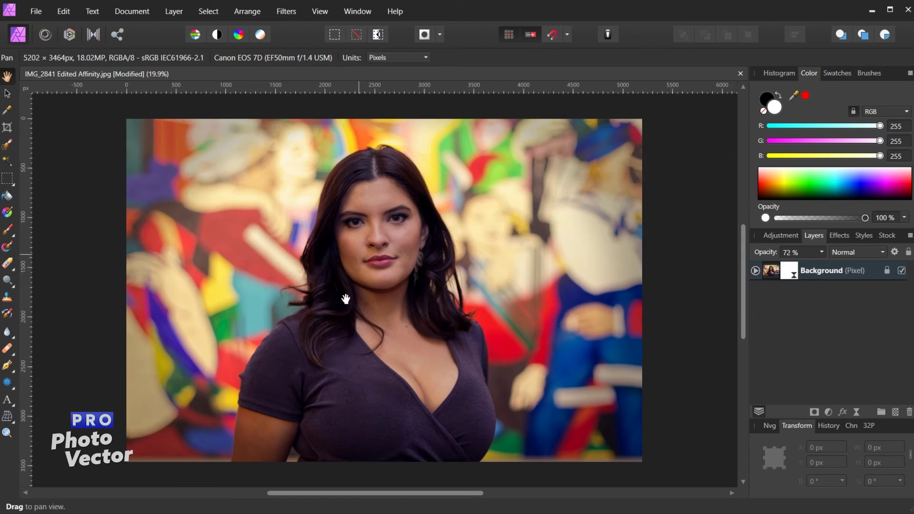